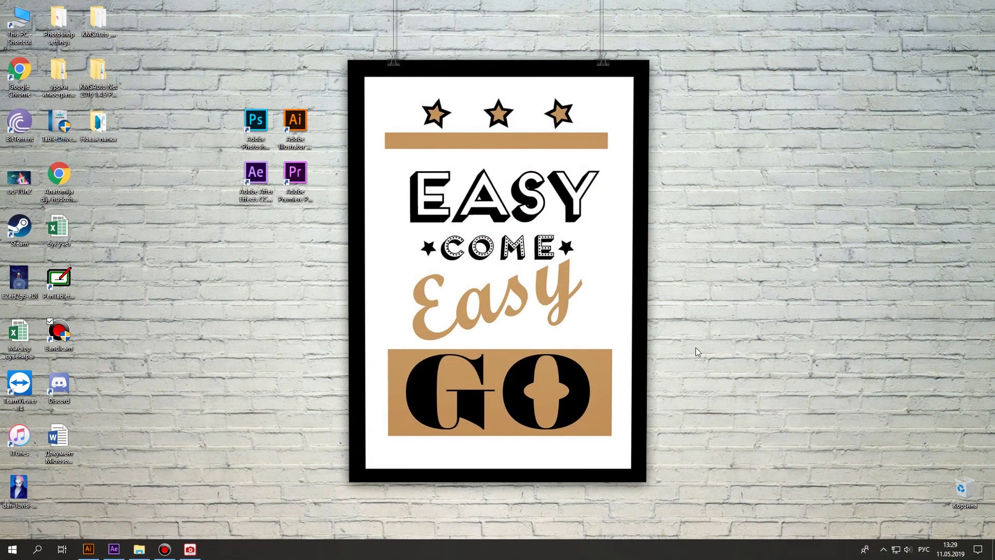
- Open the Новая папка reference-image folder in File Explorer
{"action": "left_click", "coordinate": [139, 549]}
- Open the isometric house image in ACDSee and step through images 2–5 to the shrine island
{"action": "double_click", "coordinate": [386, 153]}
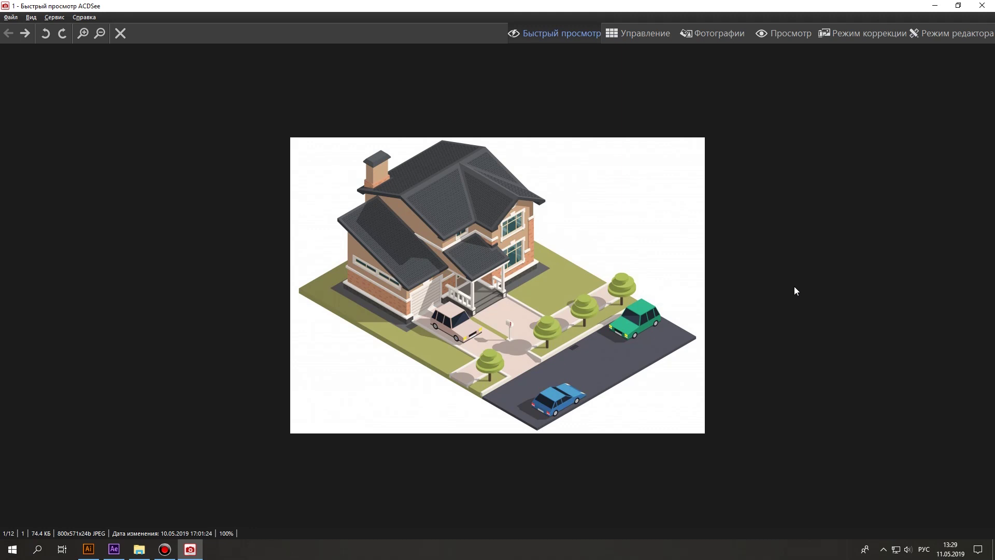
{"action": "scroll", "coordinate": [796, 291], "scroll_direction": "down", "scroll_amount": 1}
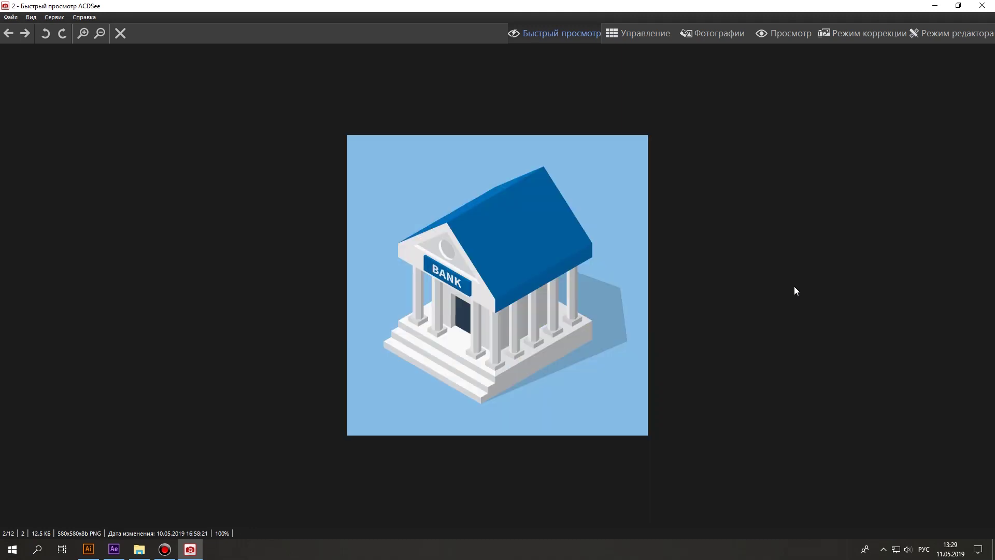
{"action": "scroll", "coordinate": [794, 291], "scroll_direction": "down", "scroll_amount": 1}
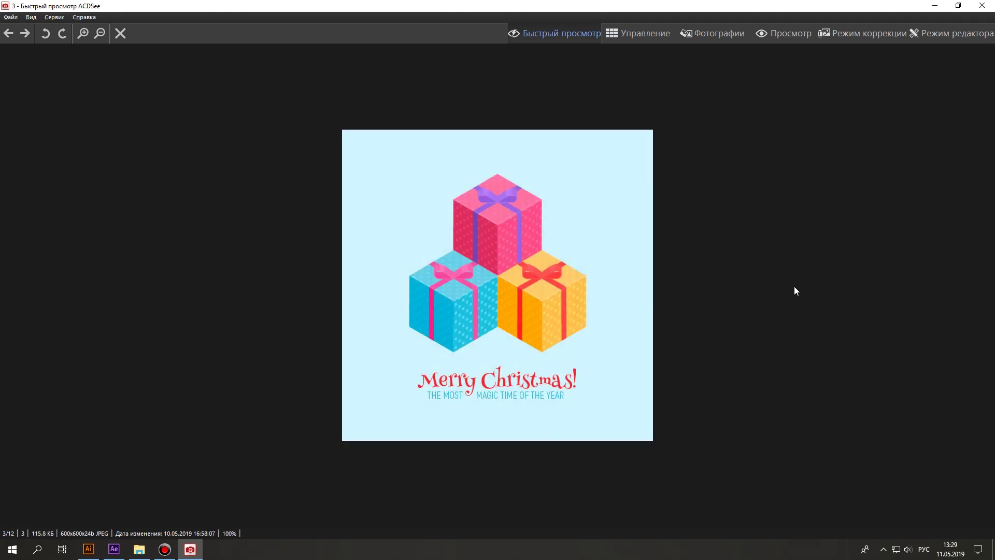
{"action": "scroll", "coordinate": [796, 291], "scroll_direction": "down", "scroll_amount": 1}
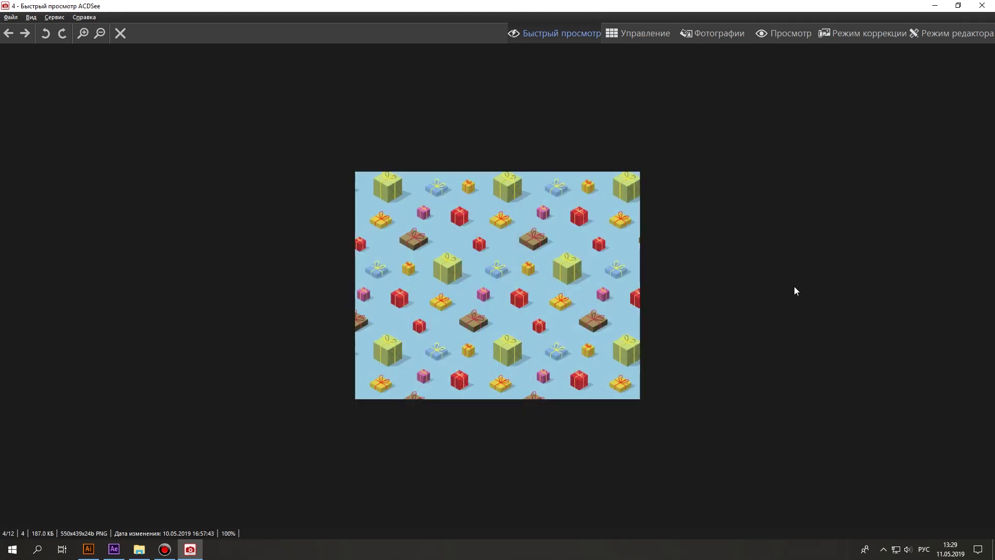
{"action": "scroll", "coordinate": [796, 291], "scroll_direction": "down", "scroll_amount": 1}
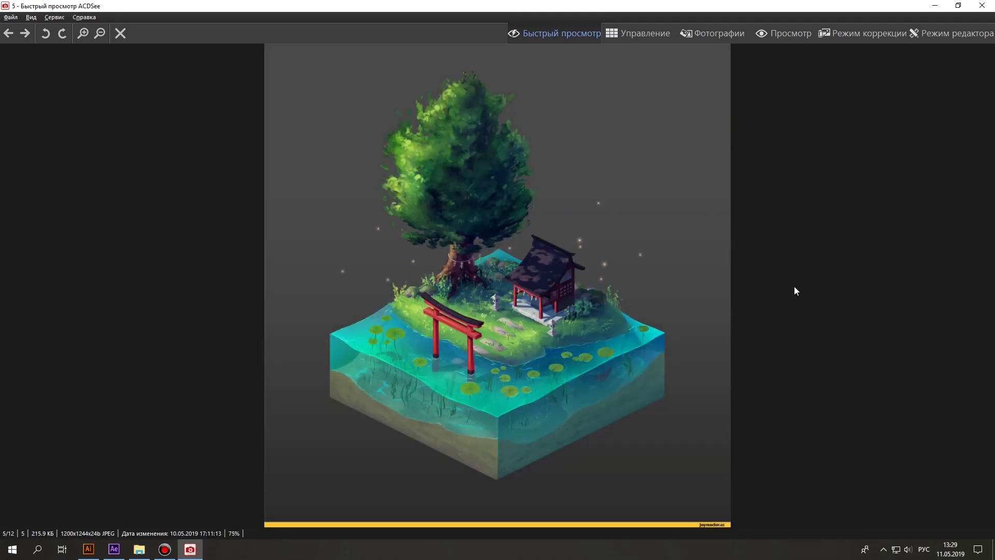
- Minimize the viewer and open the finished venecia3-01-01 Italia Venezia poster in ACDSee
{"action": "left_click", "coordinate": [935, 5]}
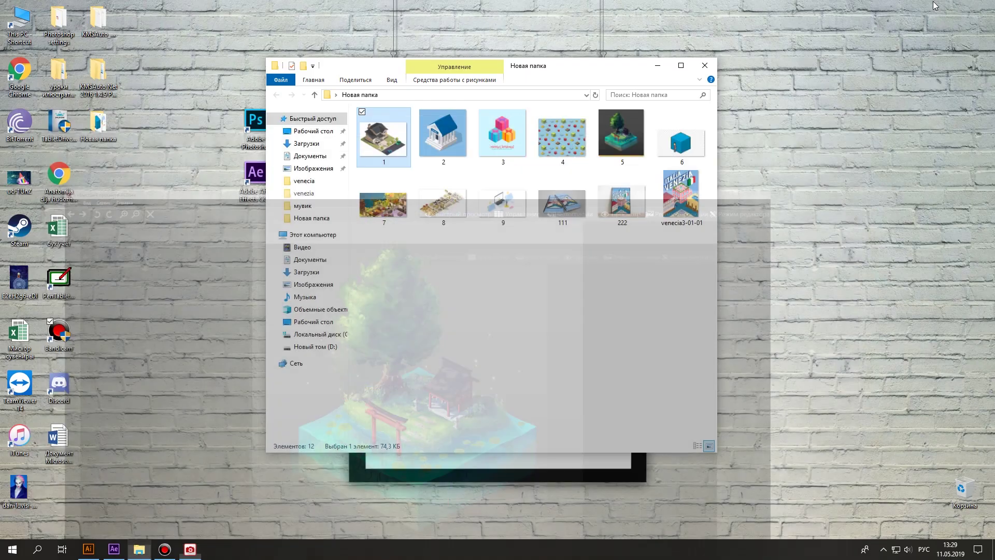
{"action": "double_click", "coordinate": [677, 216]}
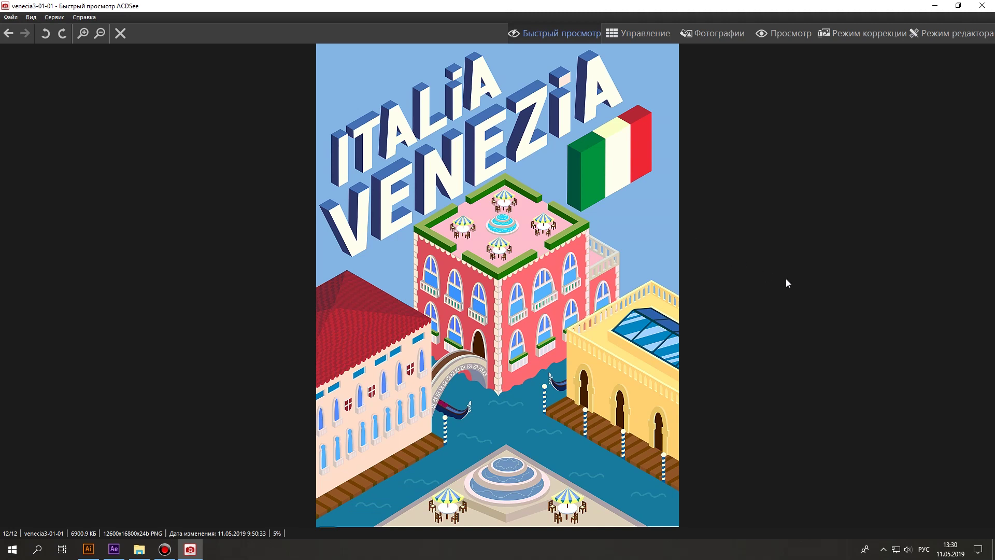
- Bring up venecia.ai in Illustrator and zoom into the glass roof and red roof details
{"action": "left_click", "coordinate": [88, 549]}
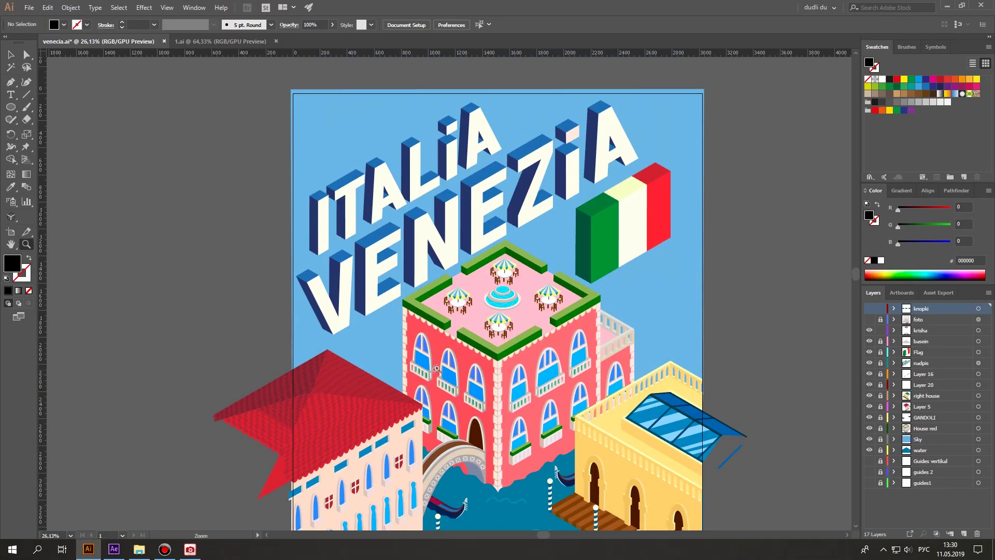
{"action": "scroll", "coordinate": [470, 342], "scroll_direction": "down", "scroll_amount": 2}
{"action": "left_click_drag", "start_coordinate": [621, 380], "coordinate": [749, 372]}
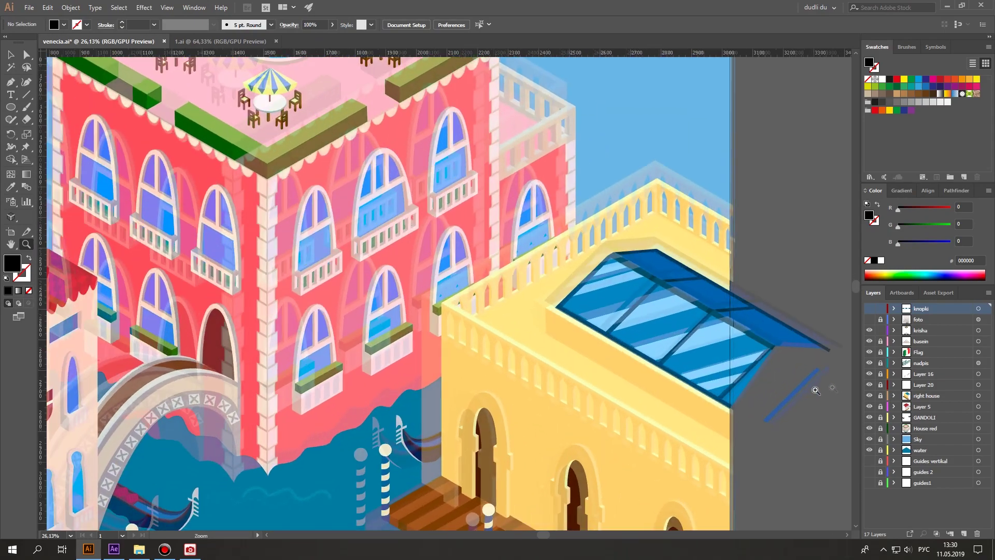
{"action": "key", "text": "ctrl+0"}
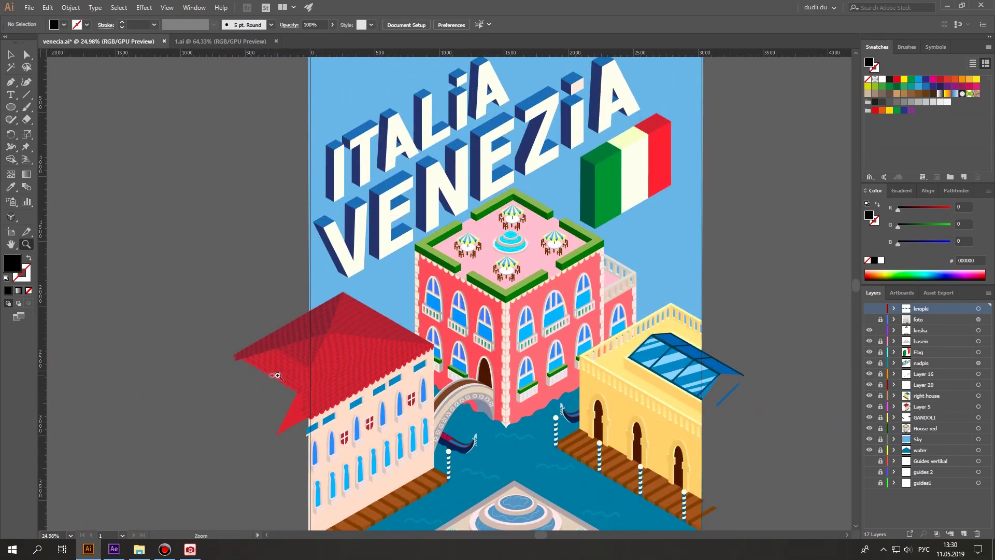
{"action": "mouse_move", "coordinate": [276, 376]}
{"action": "left_mouse_down"}
{"action": "mouse_move", "coordinate": [530, 377]}
{"action": "mouse_move", "coordinate": [290, 396]}
{"action": "left_mouse_up"}
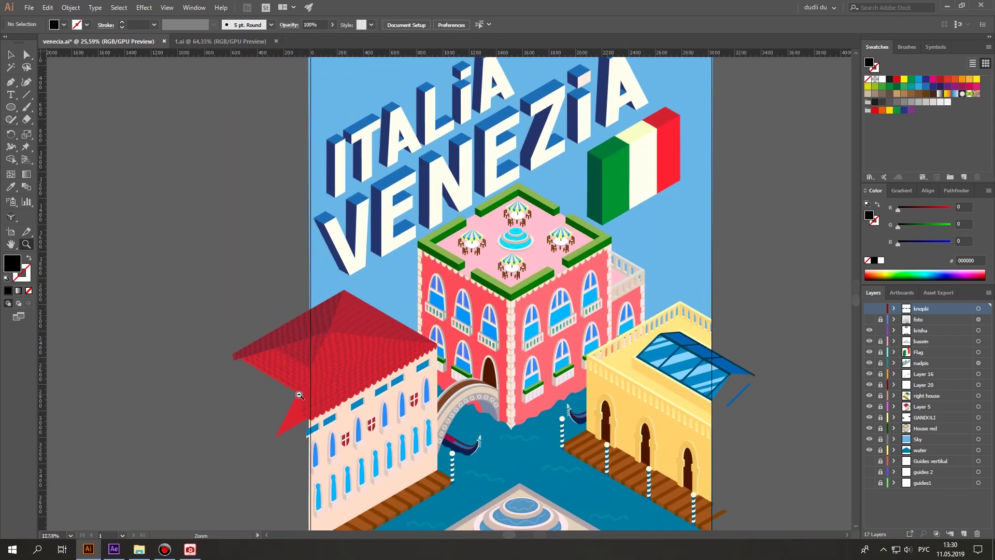
- Show the guides1, Guides vertikal and guides 2 layers, inspect them close up, then hide them
{"action": "left_click", "coordinate": [869, 482]}
{"action": "left_click", "coordinate": [869, 471]}
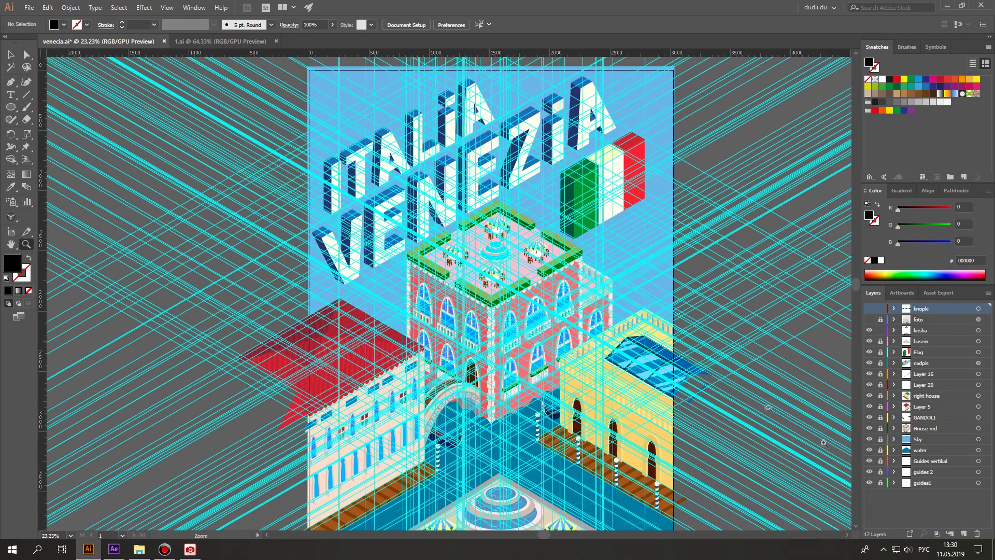
{"action": "mouse_move", "coordinate": [490, 295]}
{"action": "left_mouse_down"}
{"action": "mouse_move", "coordinate": [530, 300]}
{"action": "mouse_move", "coordinate": [513, 301]}
{"action": "left_mouse_up"}
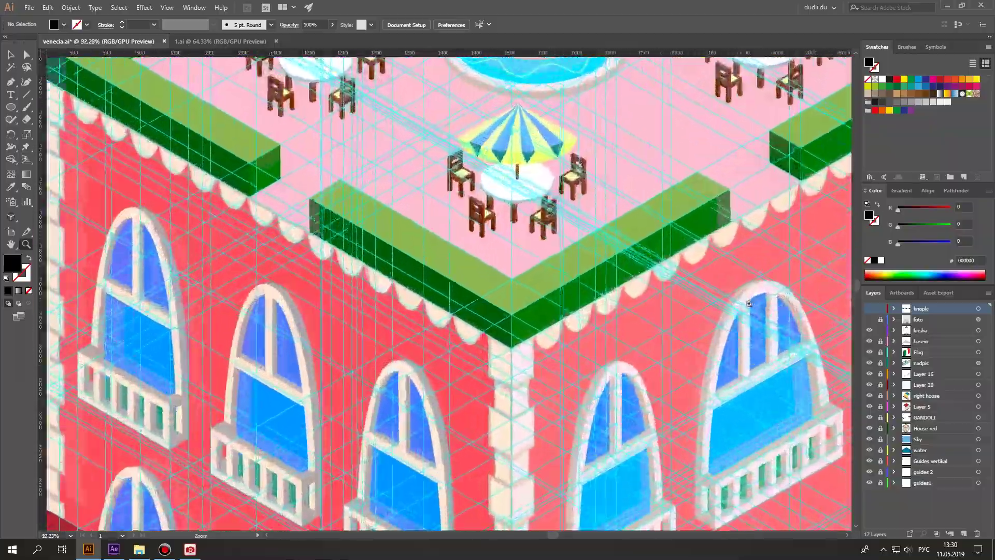
{"action": "key", "text": "ctrl+0"}
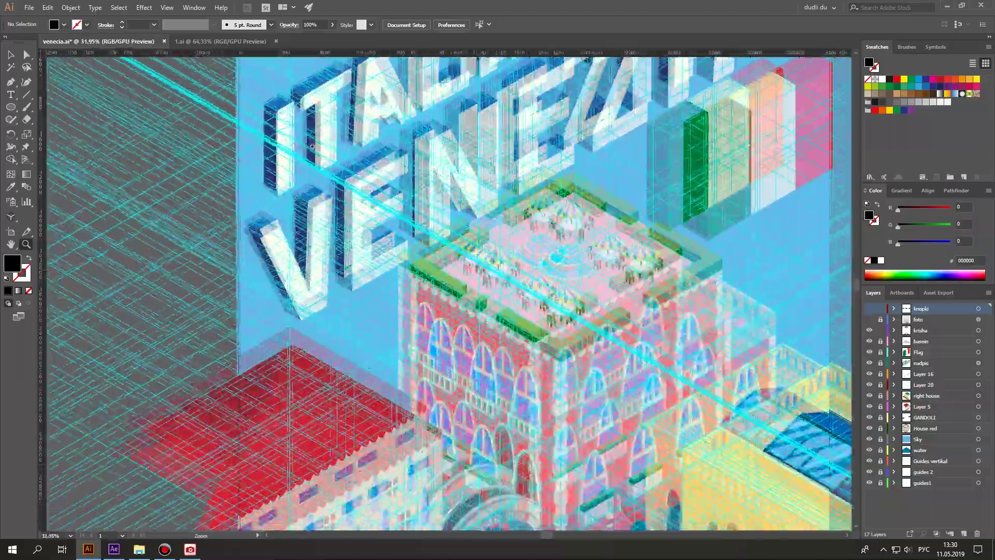
{"action": "mouse_move", "coordinate": [290, 119]}
{"action": "left_mouse_down"}
{"action": "mouse_move", "coordinate": [394, 179]}
{"action": "mouse_move", "coordinate": [208, 205]}
{"action": "left_mouse_up"}
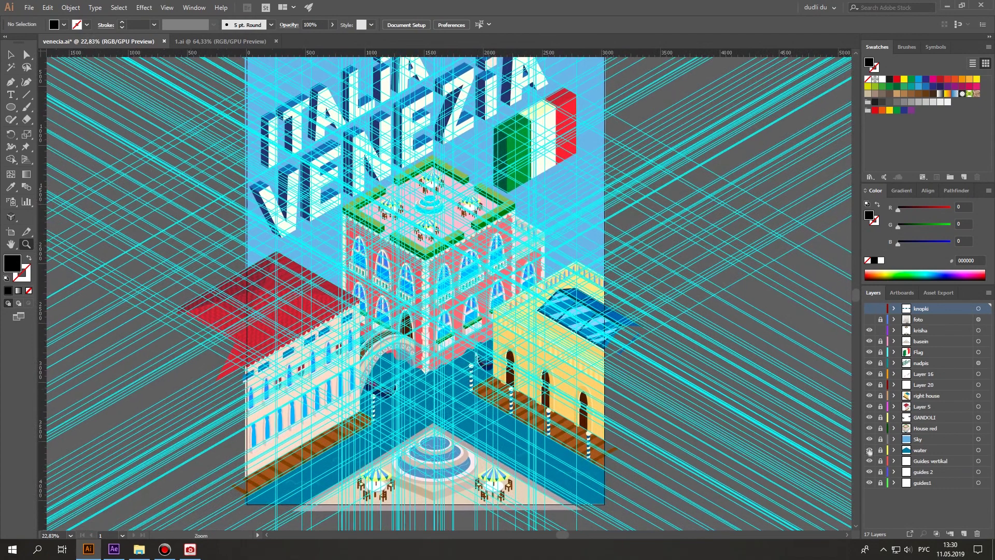
{"action": "left_click_drag", "start_coordinate": [870, 461], "coordinate": [869, 483]}
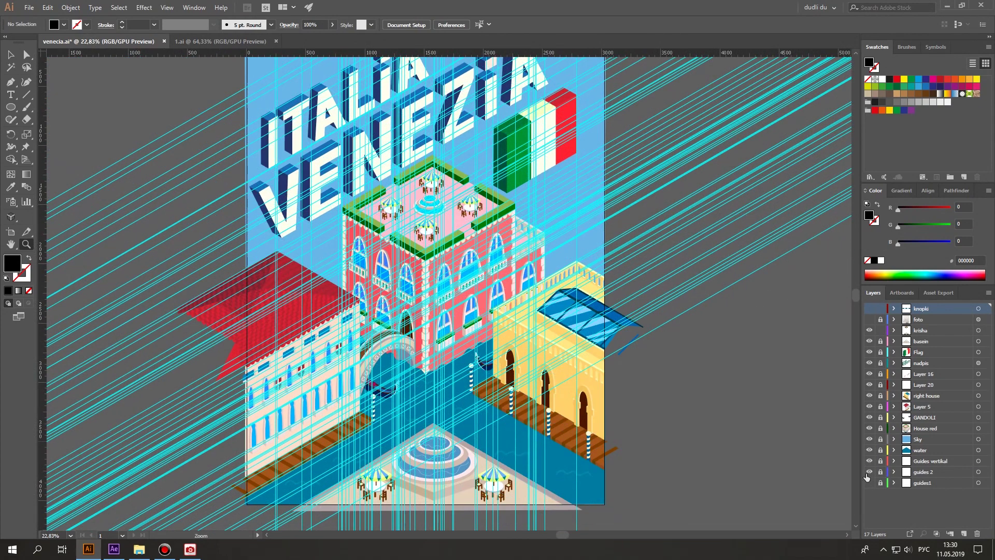
{"action": "left_click_drag", "start_coordinate": [438, 291], "coordinate": [399, 295]}
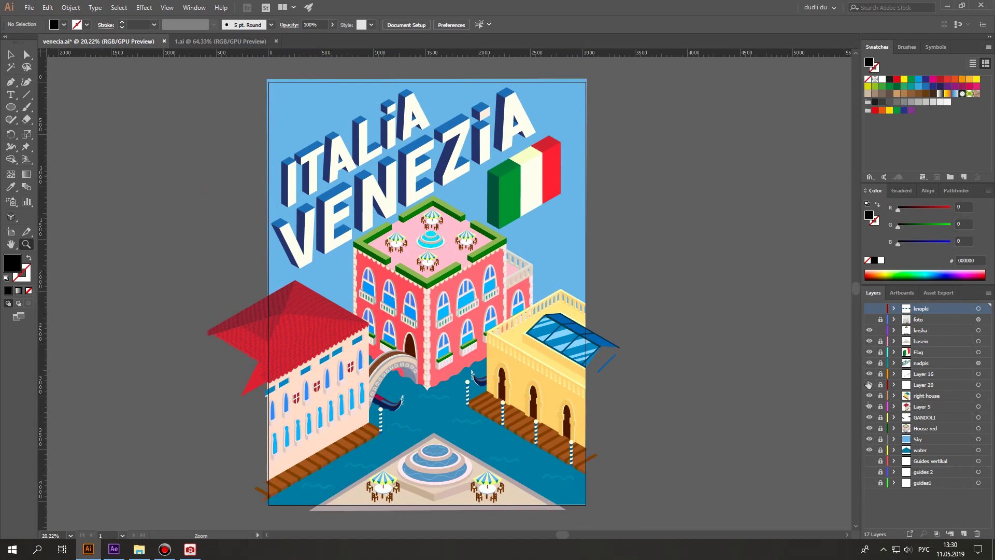
- Hide all layers, then re-reveal water, Sky, House red and GANDOLI over the foto sketch, hiding it after
{"action": "left_click_drag", "start_coordinate": [869, 330], "coordinate": [870, 451]}
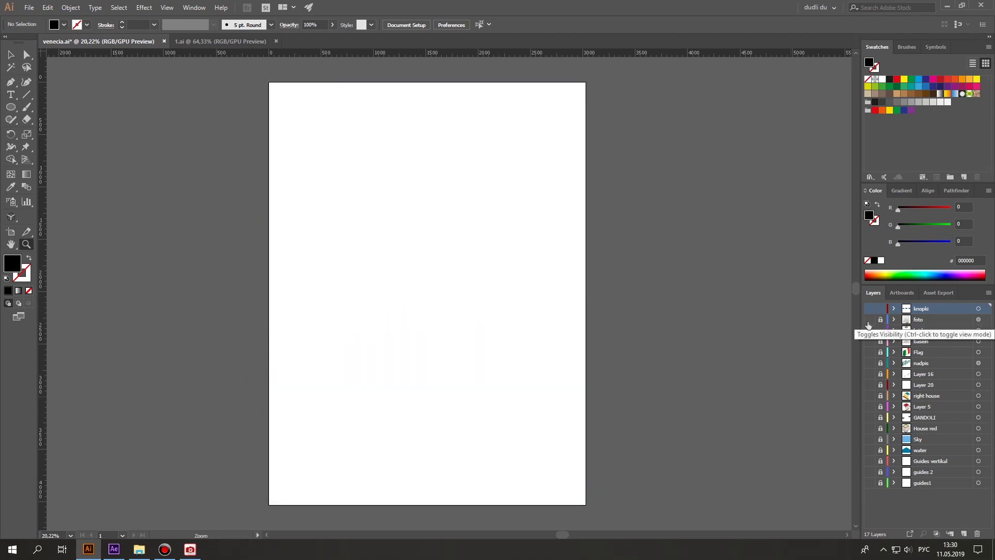
{"action": "left_click", "coordinate": [870, 319]}
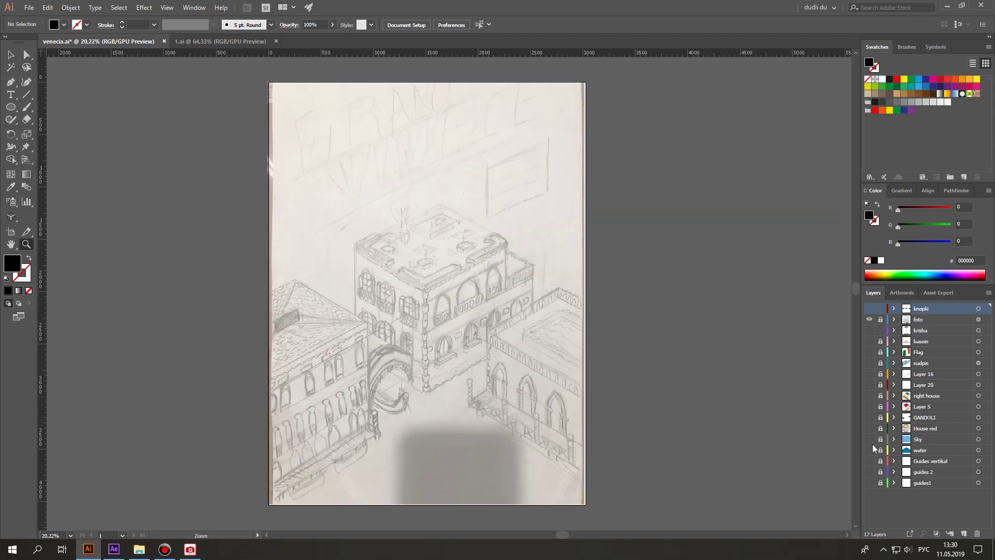
{"action": "left_click_drag", "start_coordinate": [869, 450], "coordinate": [869, 335]}
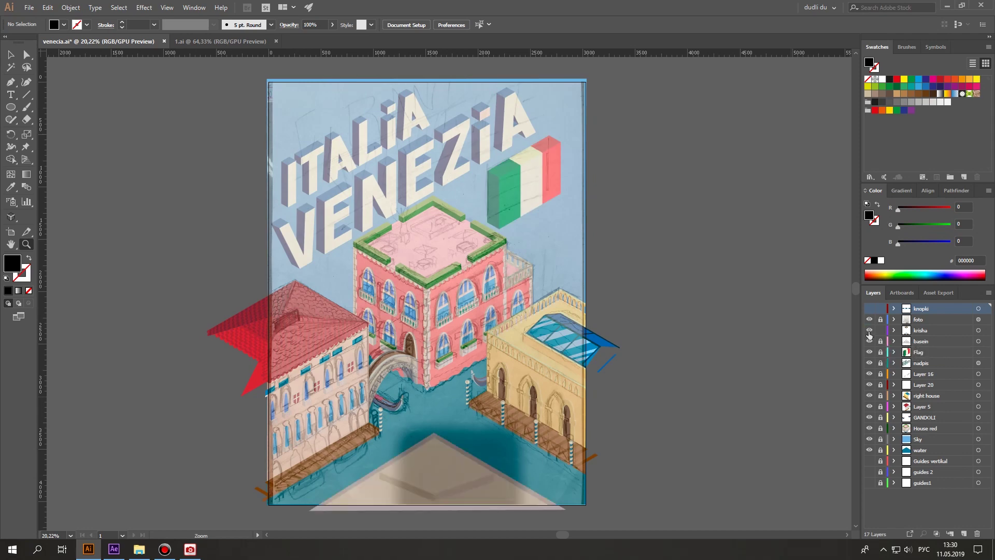
{"action": "left_click", "coordinate": [869, 319]}
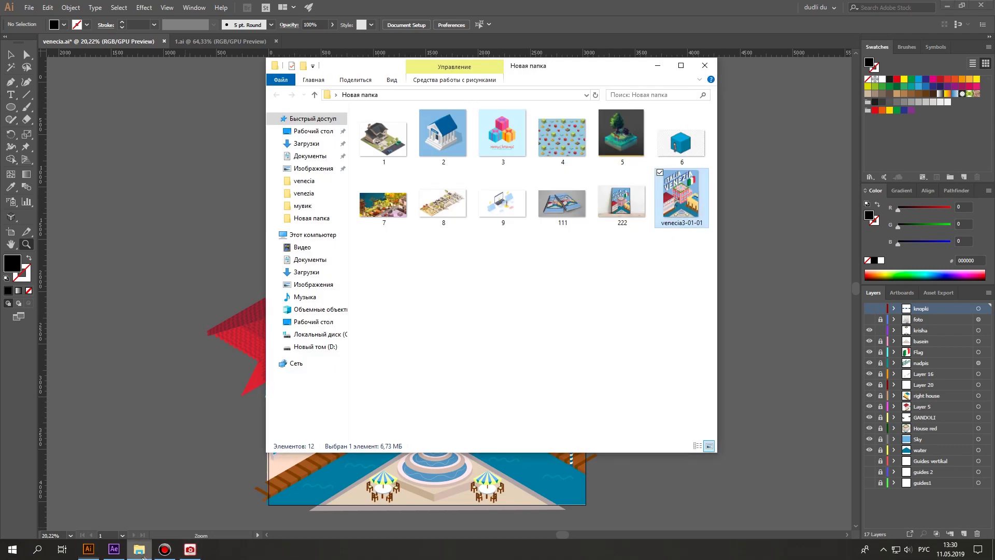
- View the 111 notebook and 222 framed-poster mockups in ACDSee, then bring up After Effects
{"action": "left_click", "coordinate": [139, 549]}
{"action": "double_click", "coordinate": [559, 210]}
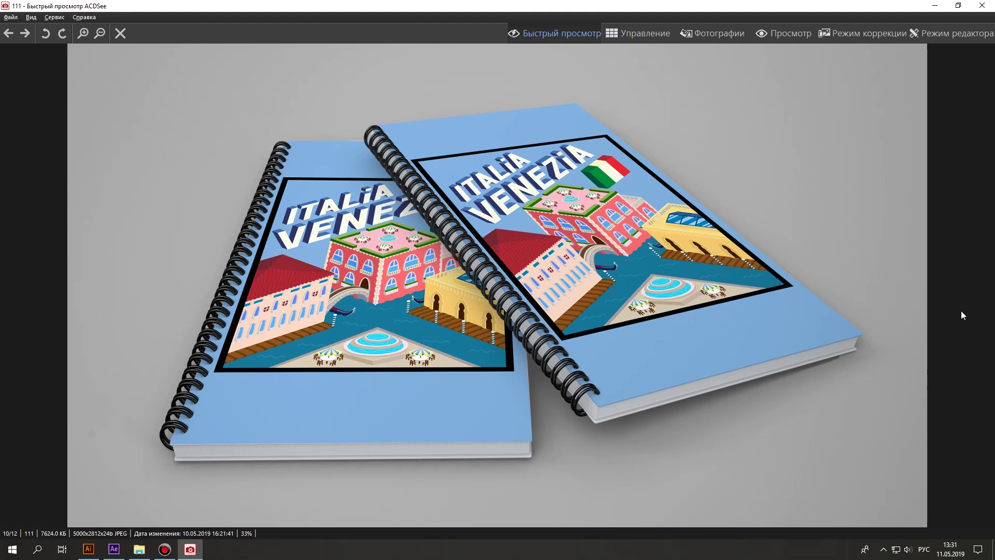
{"action": "key", "text": "Right"}
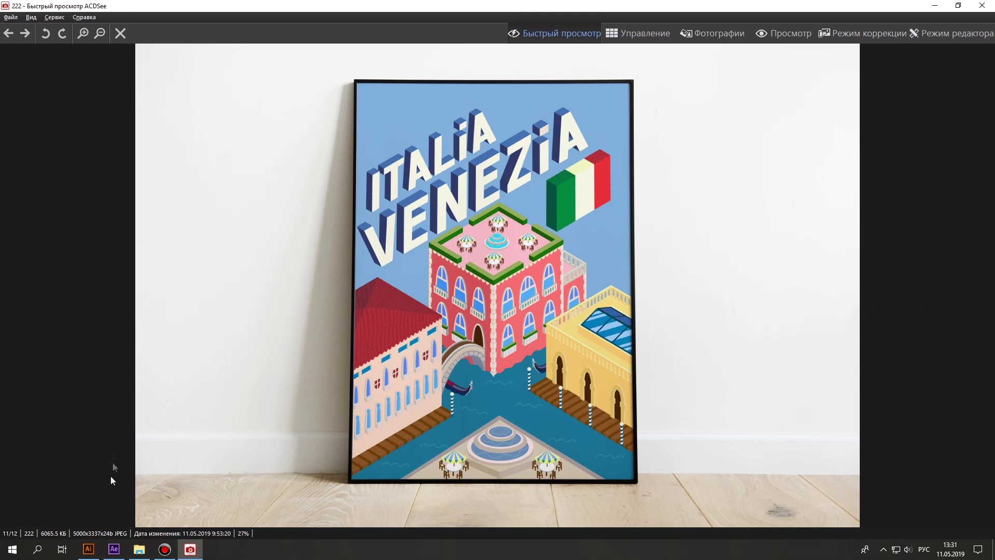
{"action": "left_click", "coordinate": [118, 550]}
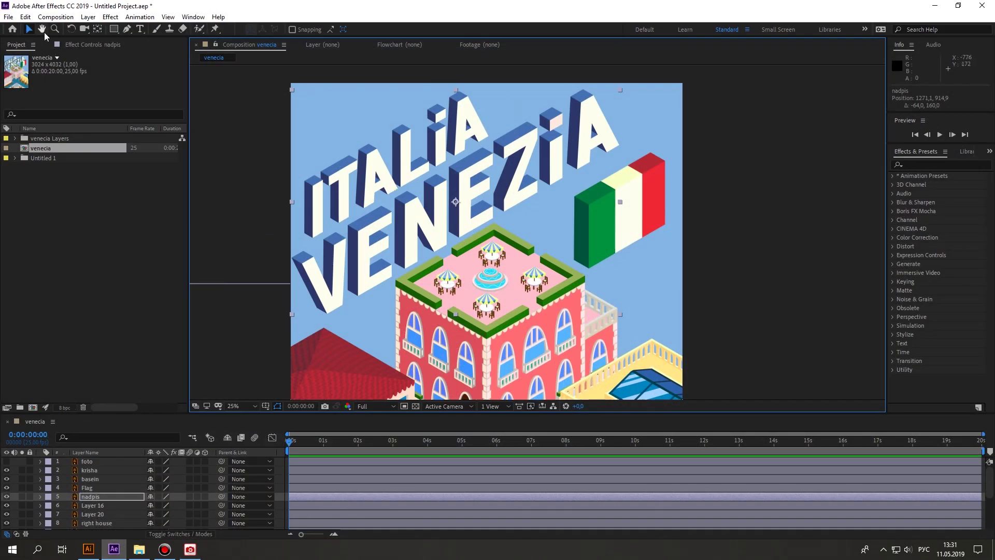
- Pan the venecia composition and drag the nadpis title up and to the left
{"action": "left_click", "coordinate": [42, 29]}
{"action": "left_click_drag", "start_coordinate": [427, 249], "coordinate": [468, 243]}
{"action": "key", "text": "v"}
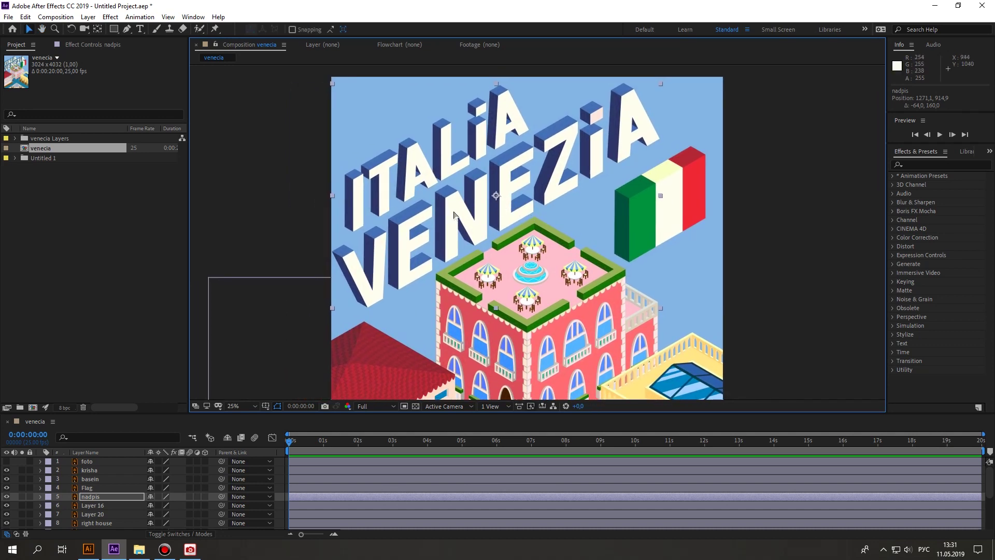
{"action": "mouse_move", "coordinate": [454, 214]}
{"action": "left_mouse_down"}
{"action": "mouse_move", "coordinate": [437, 201]}
{"action": "mouse_move", "coordinate": [748, 213]}
{"action": "mouse_move", "coordinate": [638, 215]}
{"action": "mouse_move", "coordinate": [618, 226]}
{"action": "left_mouse_up"}
- Select the Flag and krisha layers, nudge krisha slightly, and pan the composition view
{"action": "left_click", "coordinate": [690, 216]}
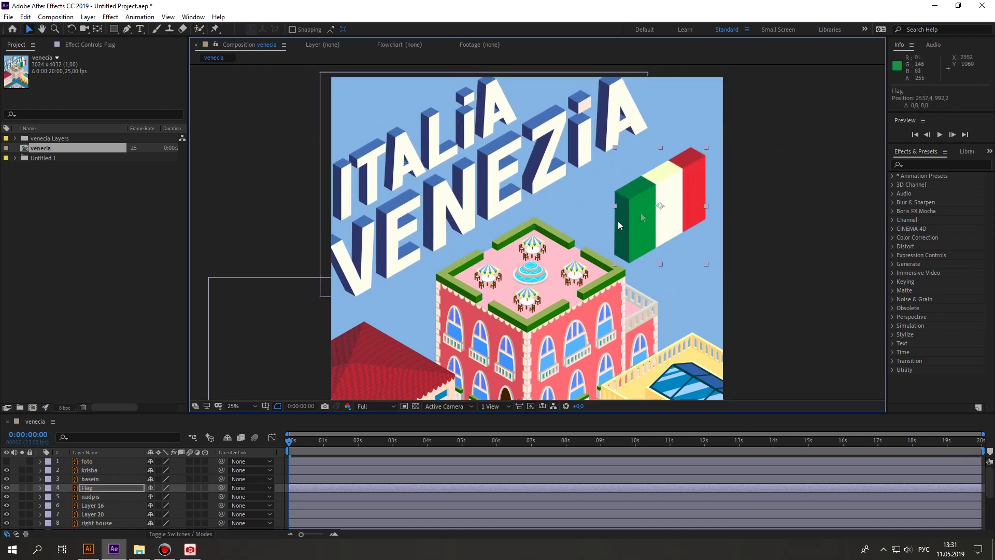
{"action": "mouse_move", "coordinate": [539, 275]}
{"action": "left_mouse_down"}
{"action": "mouse_move", "coordinate": [503, 273]}
{"action": "mouse_move", "coordinate": [529, 278]}
{"action": "left_mouse_up"}
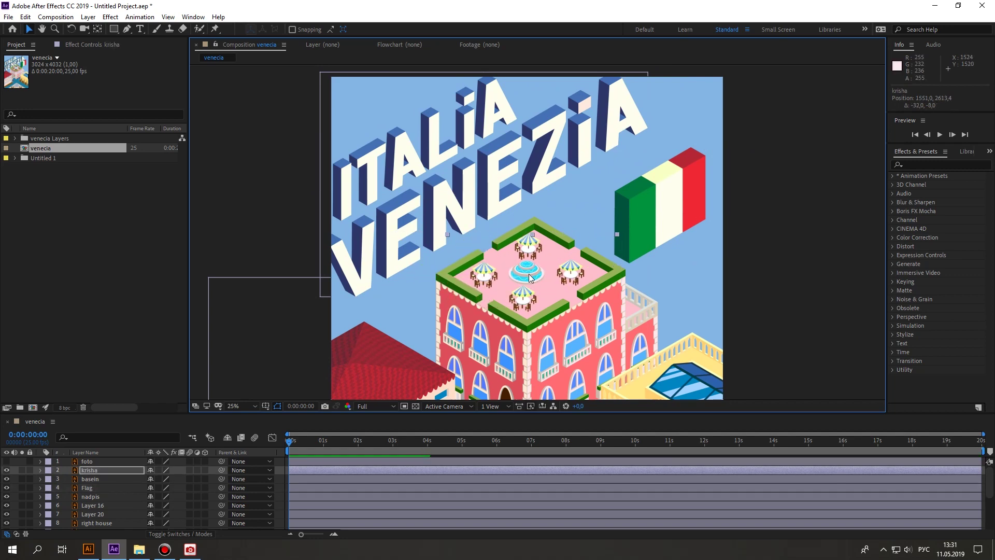
{"action": "key", "text": "h"}
{"action": "mouse_move", "coordinate": [521, 336]}
{"action": "left_mouse_down"}
{"action": "mouse_move", "coordinate": [503, 141]}
{"action": "mouse_move", "coordinate": [524, 330]}
{"action": "left_mouse_up"}
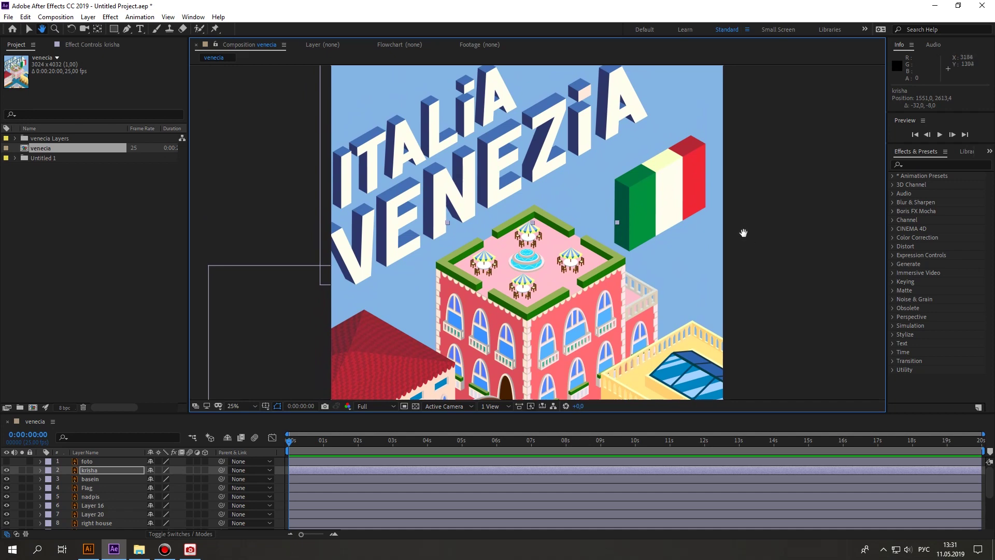
{"action": "left_click", "coordinate": [88, 549]}
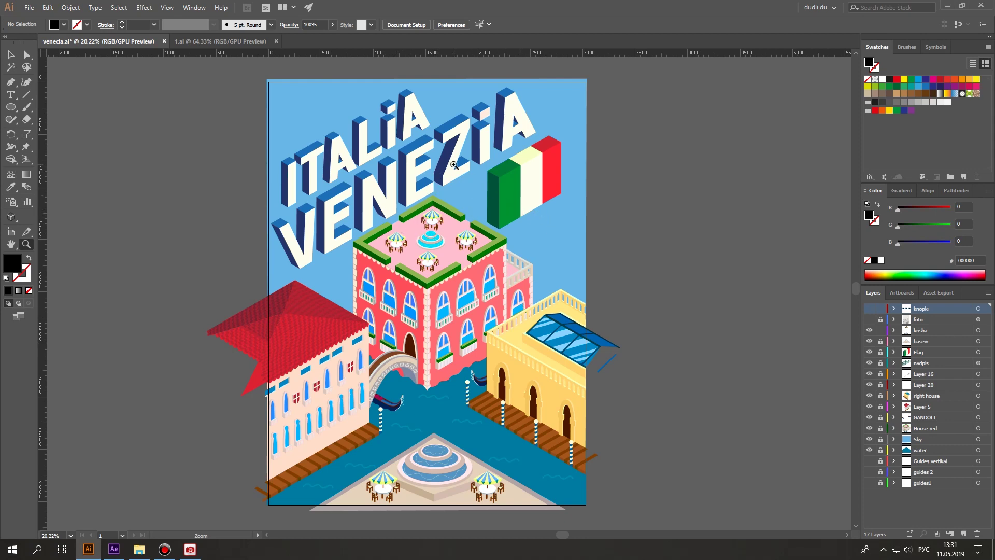
- Zoom in around the gondola posts, turn on the knopki layer's three 'text' ovals, and zoom out
{"action": "scroll", "coordinate": [454, 165], "scroll_direction": "down", "scroll_amount": 2}
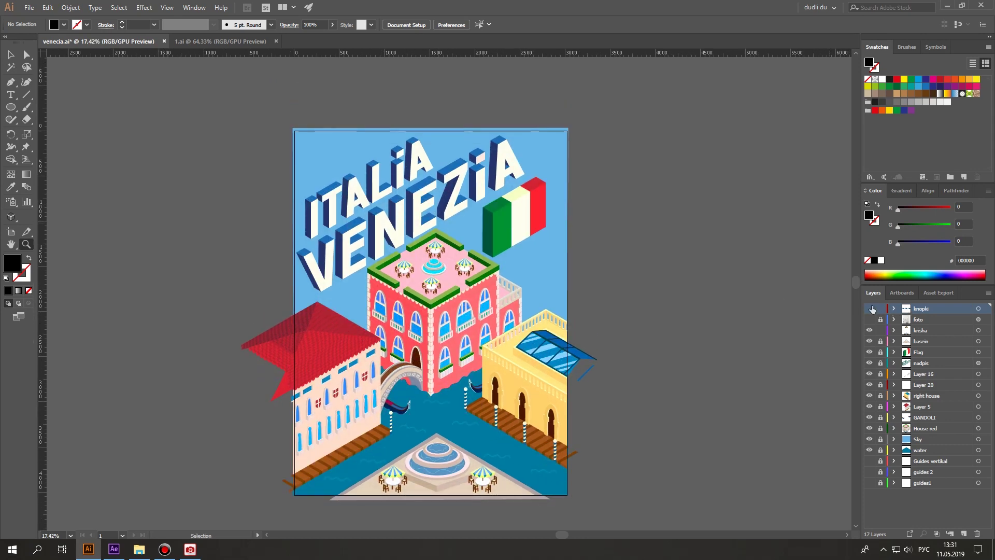
{"action": "mouse_move", "coordinate": [464, 395]}
{"action": "left_mouse_down"}
{"action": "mouse_move", "coordinate": [547, 390]}
{"action": "mouse_move", "coordinate": [447, 416]}
{"action": "mouse_move", "coordinate": [307, 410]}
{"action": "left_mouse_up"}
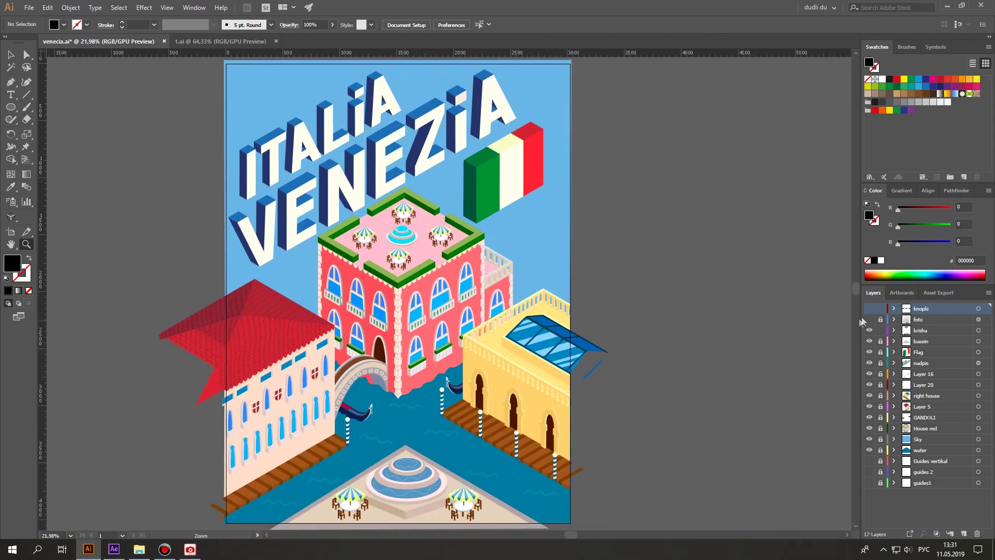
{"action": "left_click", "coordinate": [869, 308]}
{"action": "mouse_move", "coordinate": [363, 353]}
{"action": "left_mouse_down"}
{"action": "mouse_move", "coordinate": [328, 350]}
{"action": "mouse_move", "coordinate": [325, 329]}
{"action": "left_mouse_up"}
{"action": "scroll", "coordinate": [328, 351], "scroll_direction": "up", "scroll_amount": 2}
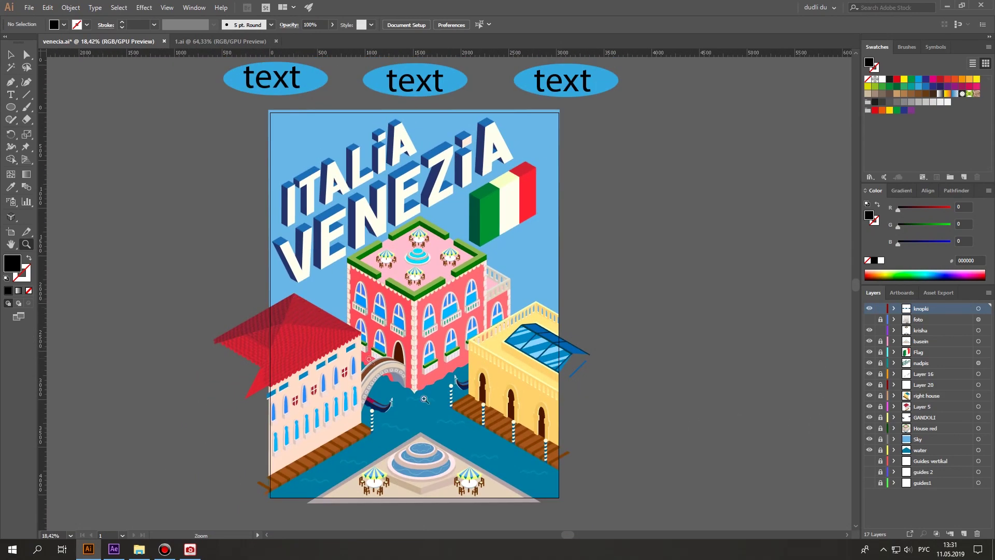
{"action": "left_click_drag", "start_coordinate": [568, 534], "coordinate": [554, 535]}
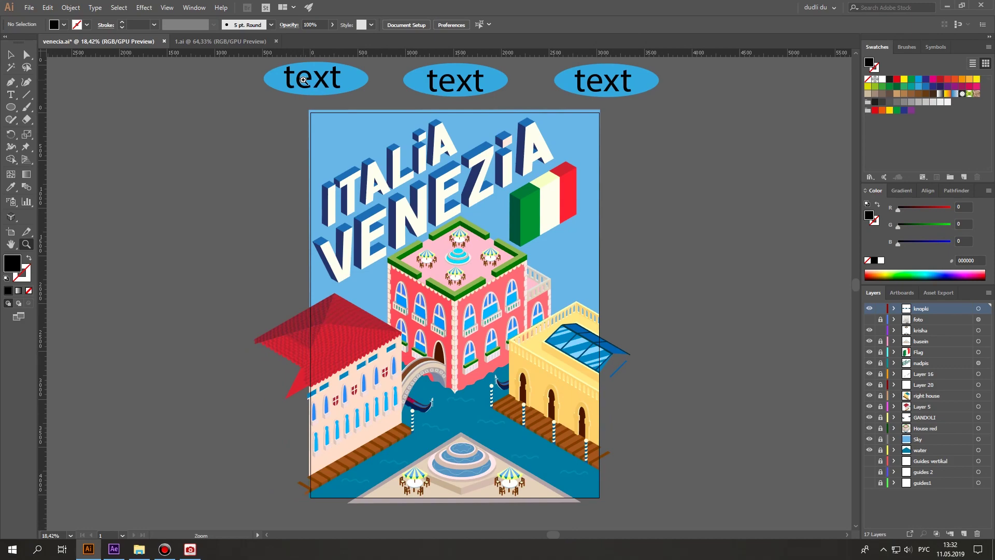
{"action": "left_click_drag", "start_coordinate": [449, 277], "coordinate": [627, 254]}
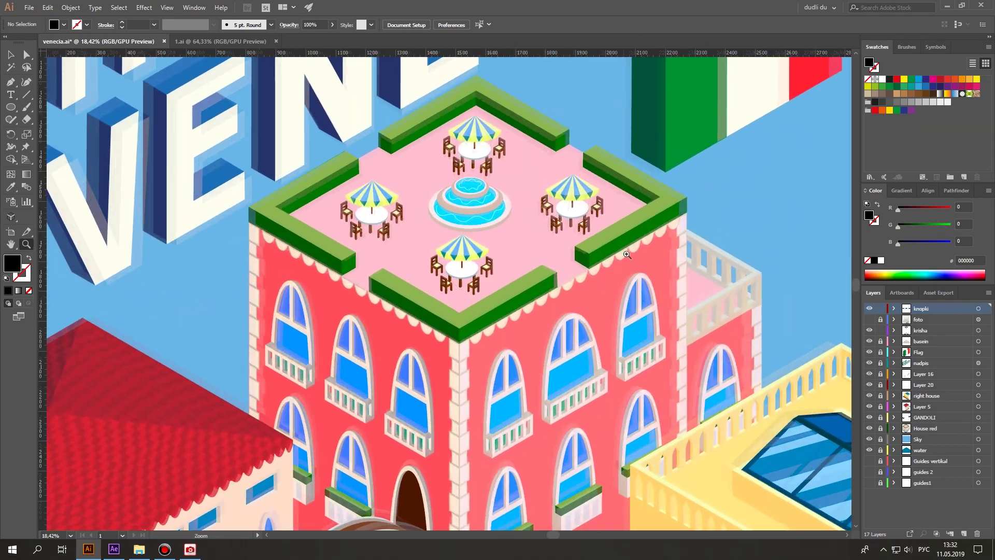
{"action": "left_click", "coordinate": [449, 223]}
{"action": "left_click", "coordinate": [448, 223]}
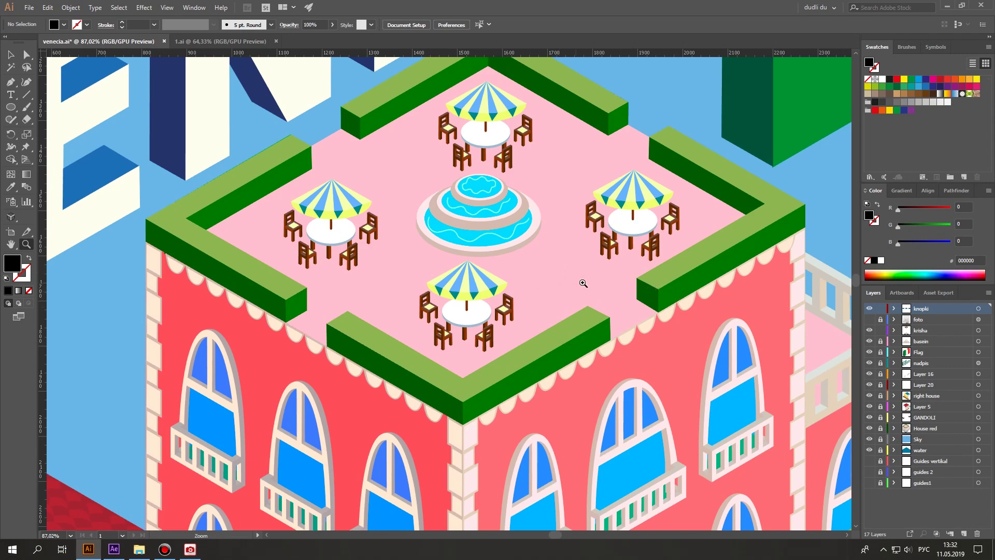
{"action": "left_click_drag", "start_coordinate": [534, 290], "coordinate": [385, 322]}
{"action": "left_click_drag", "start_coordinate": [514, 535], "coordinate": [535, 535]}
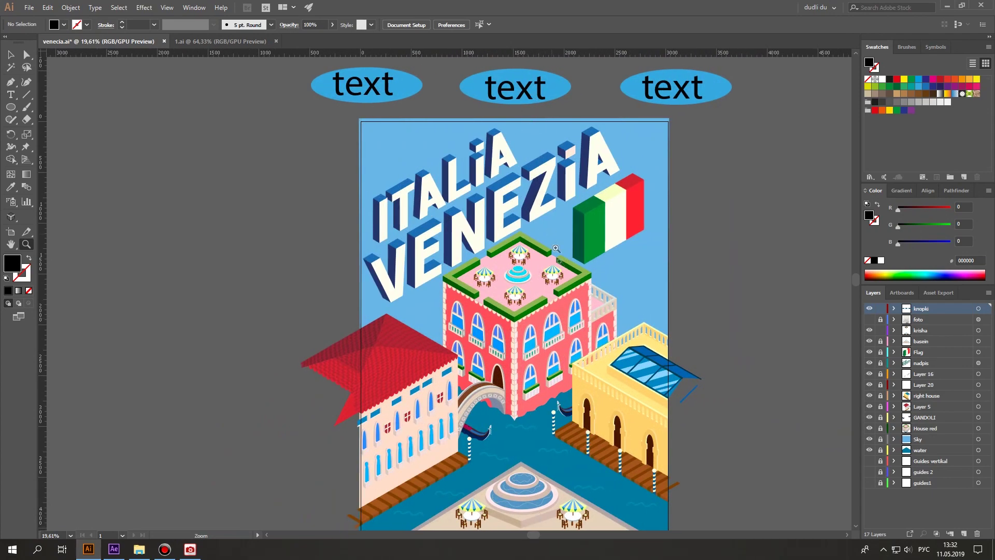
{"action": "left_click_drag", "start_coordinate": [375, 464], "coordinate": [648, 400]}
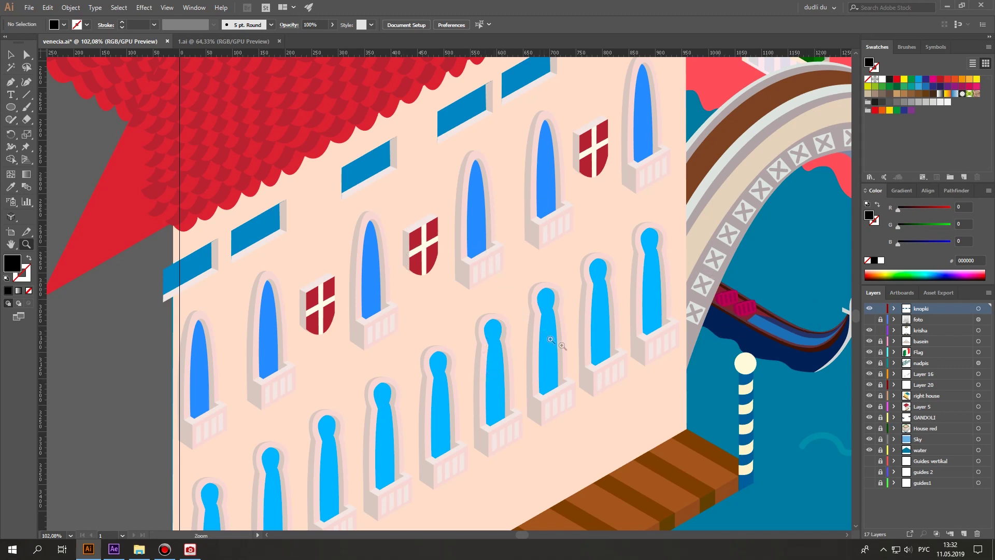
{"action": "left_click", "coordinate": [719, 342], "text": "alt"}
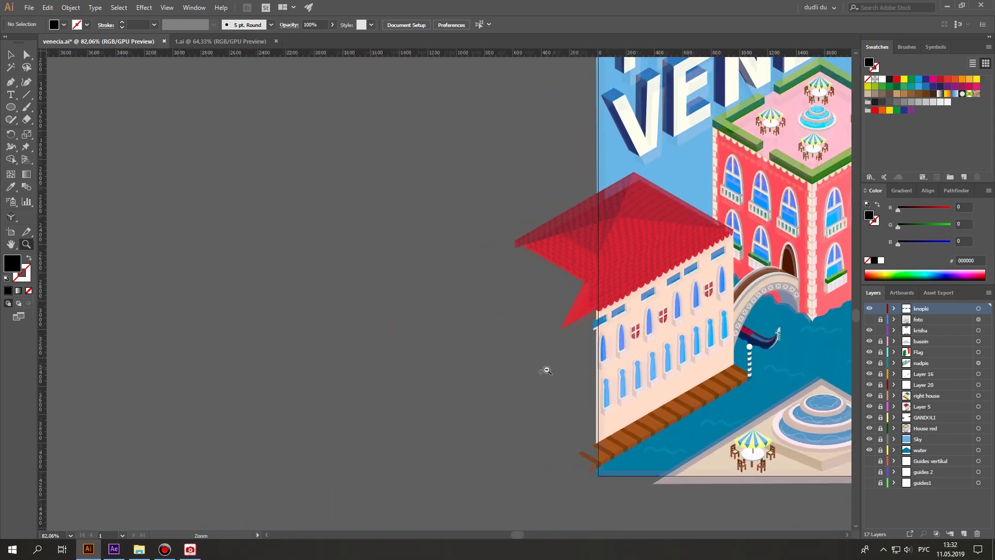
{"action": "left_click_drag", "start_coordinate": [481, 538], "coordinate": [568, 538]}
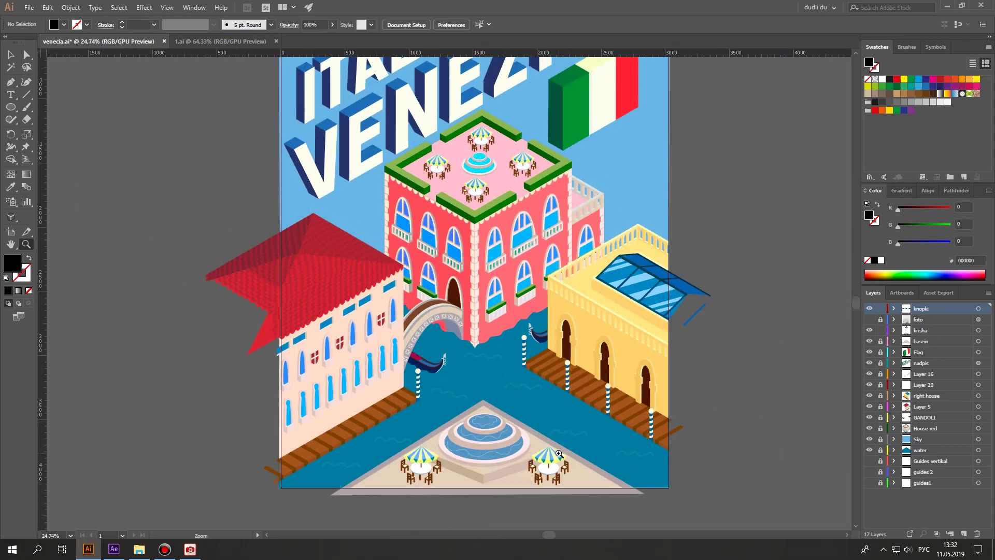
{"action": "scroll", "coordinate": [466, 429], "scroll_direction": "up", "scroll_amount": 4}
{"action": "scroll", "coordinate": [466, 429], "scroll_direction": "up", "scroll_amount": 1}
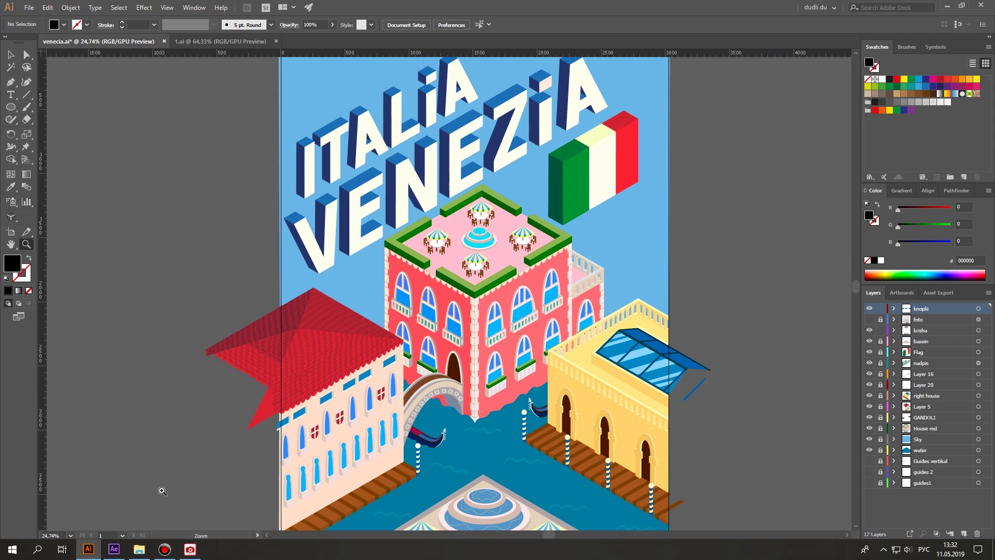
{"action": "mouse_move", "coordinate": [139, 549]}
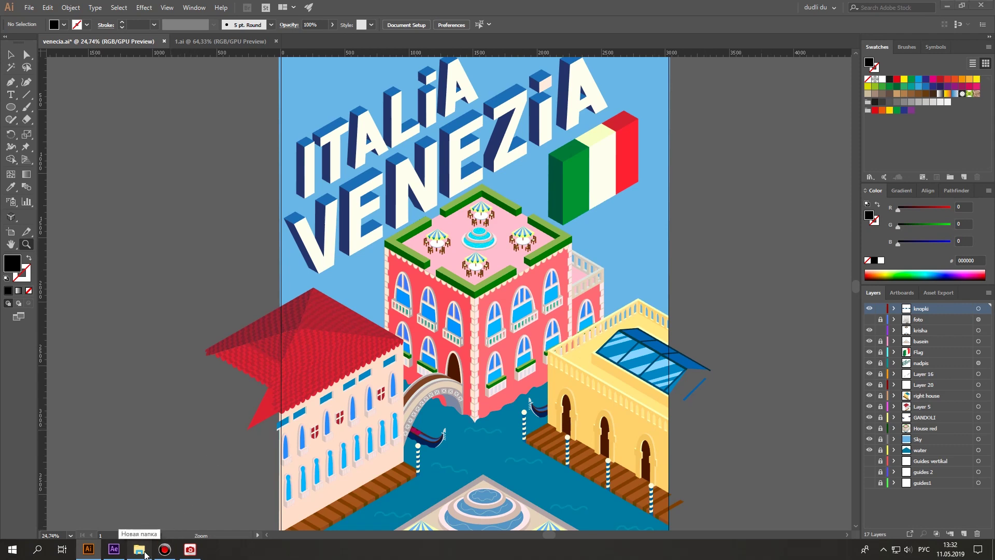
{"action": "left_click", "coordinate": [145, 554]}
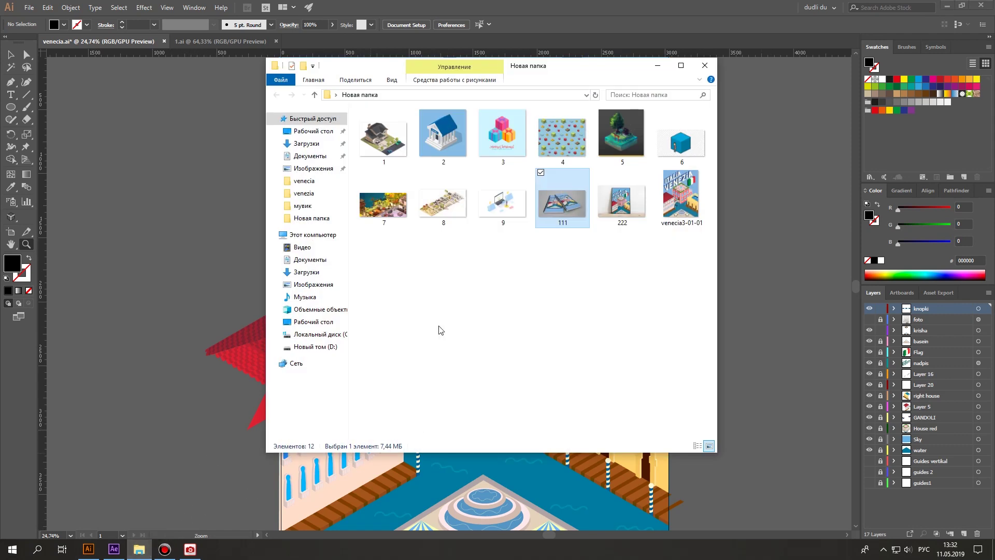
- Browse reference images 6 to 9 in ACDSee, close it, and hide Illustrator to reveal After Effects
{"action": "double_click", "coordinate": [677, 139]}
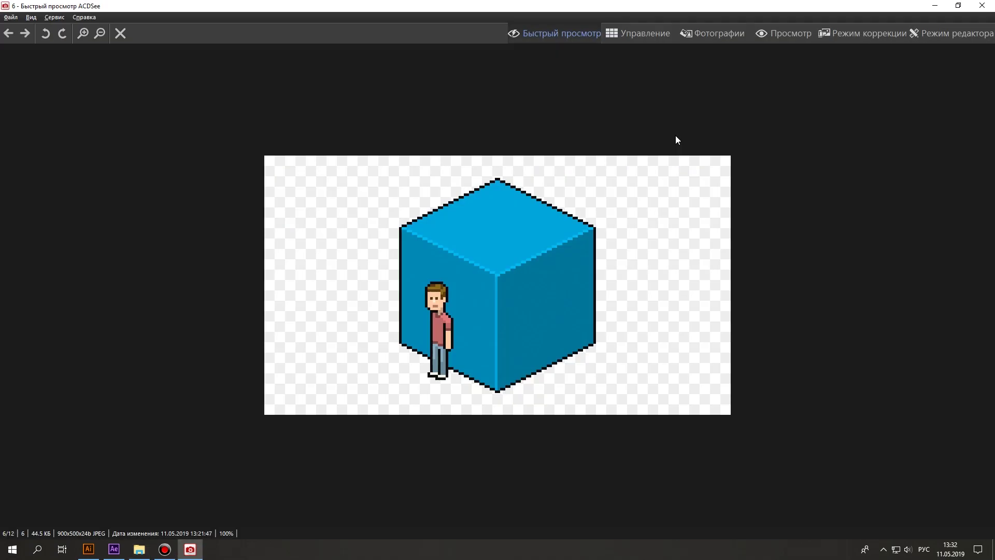
{"action": "scroll", "coordinate": [676, 136], "scroll_direction": "down", "scroll_amount": 1}
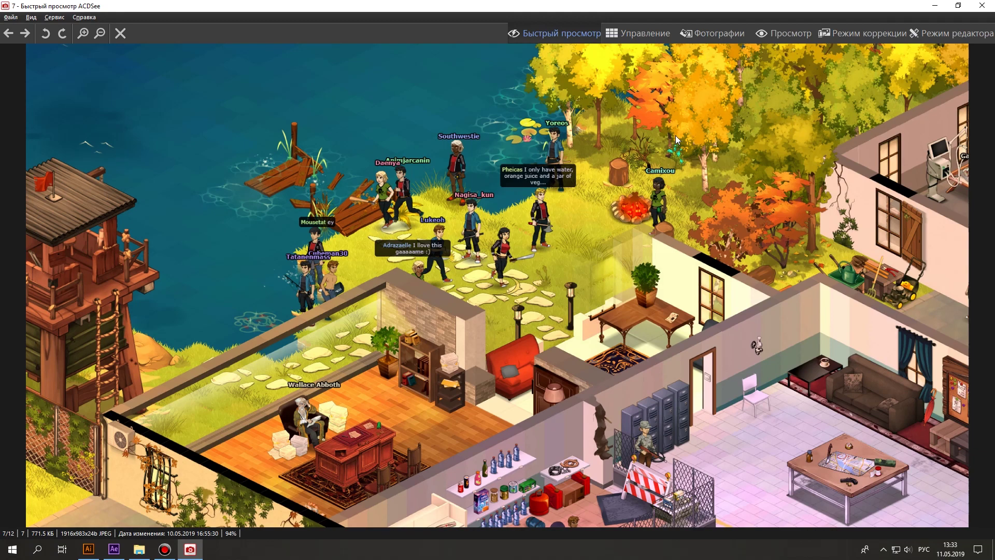
{"action": "scroll", "coordinate": [675, 138], "scroll_direction": "down", "scroll_amount": 1}
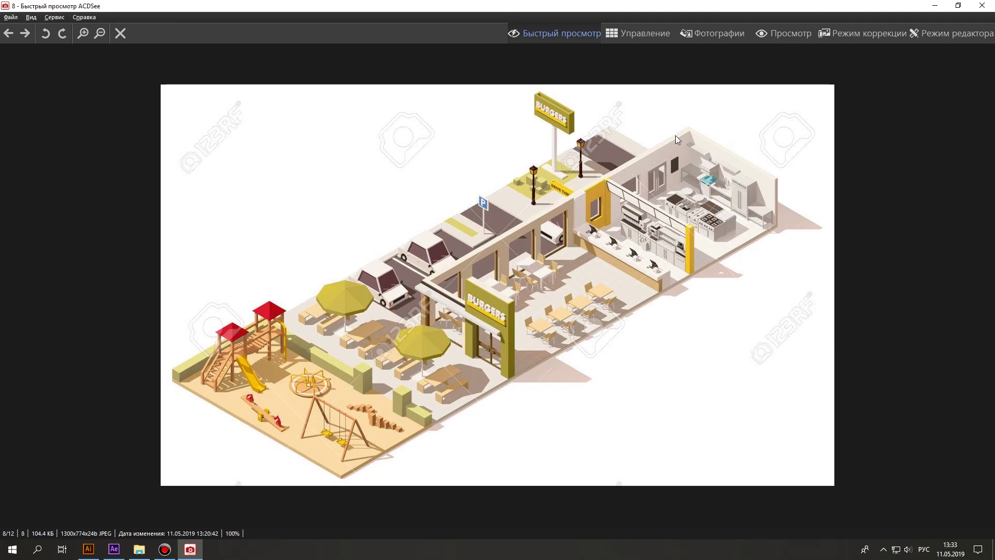
{"action": "scroll", "coordinate": [676, 137], "scroll_direction": "down", "scroll_amount": 1}
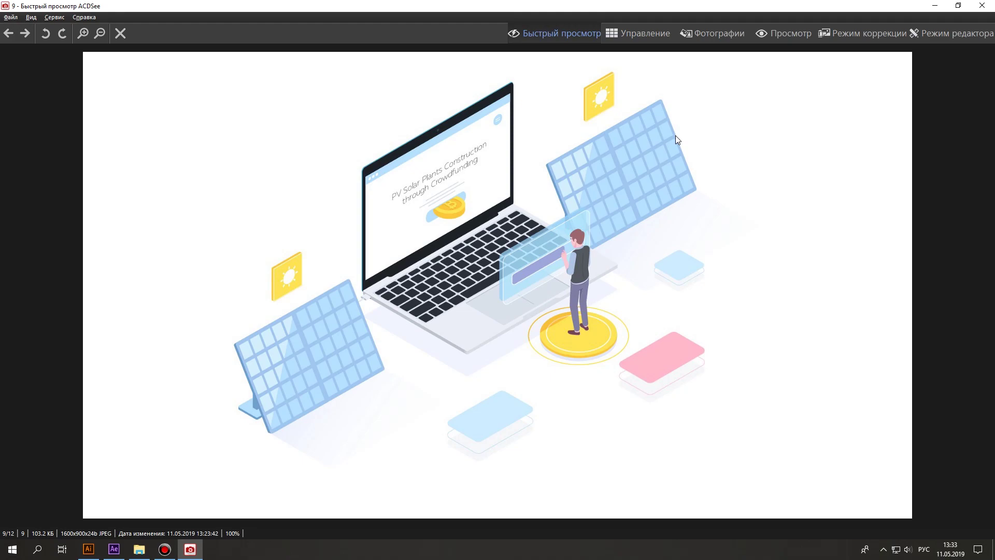
{"action": "left_click", "coordinate": [945, 7]}
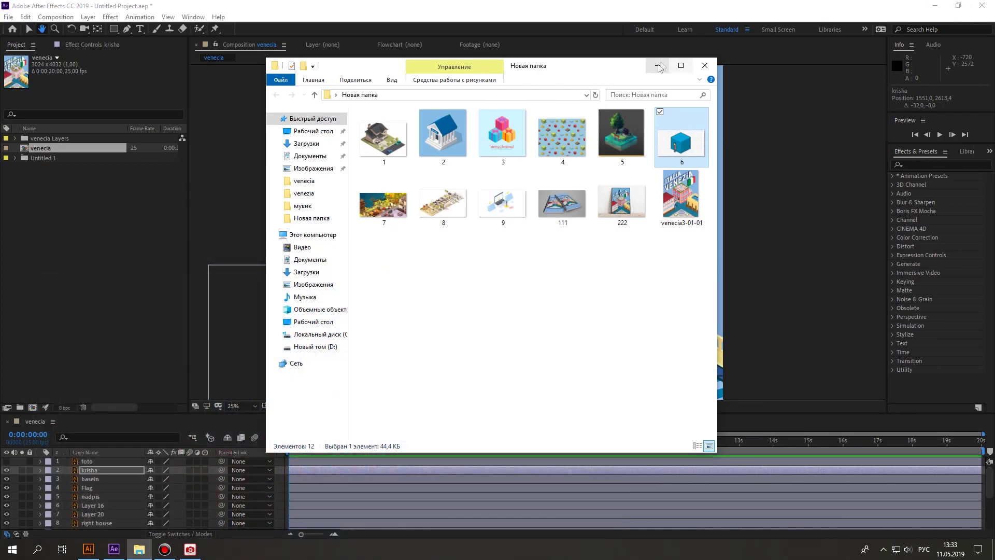
{"action": "left_click", "coordinate": [657, 65]}
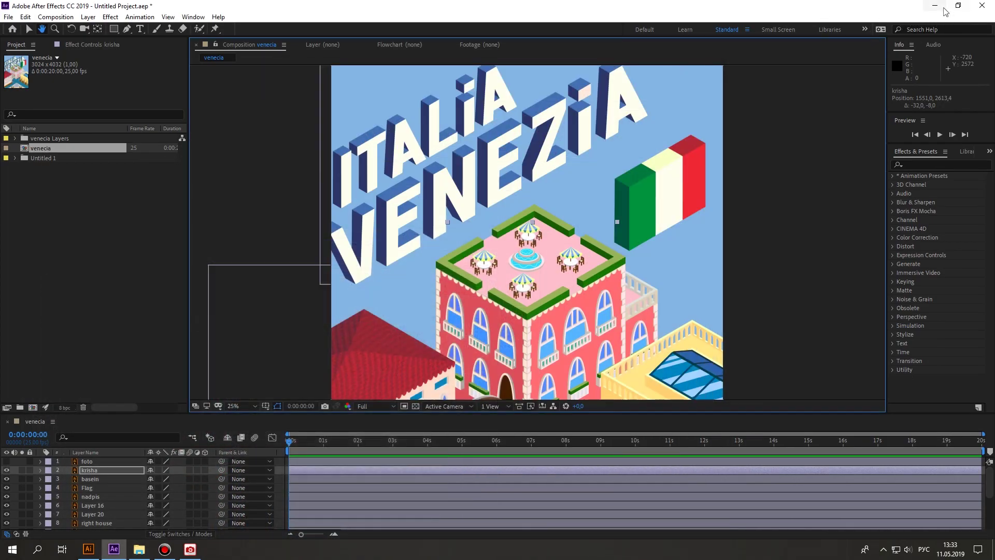